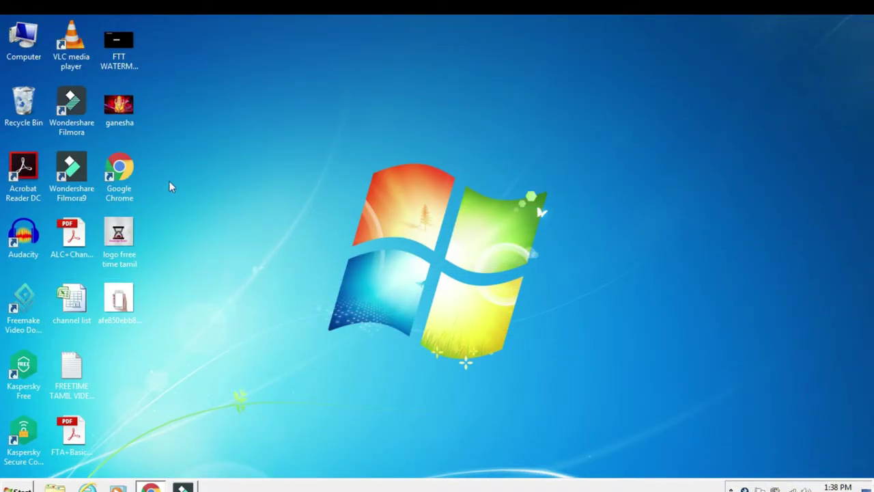
# Step: Launch Google Chrome from its desktop icon
pyautogui.doubleClick(121, 171)
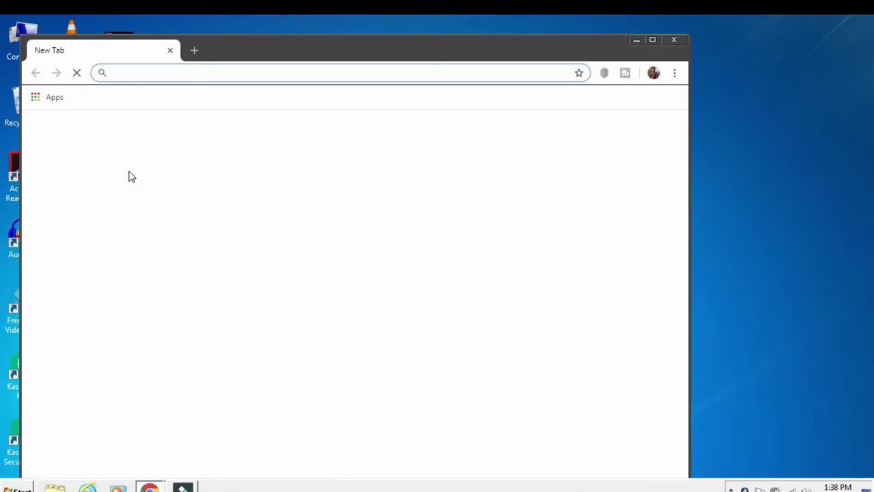
# Step: Maximize Chrome and go to the TNEB Online Payment login page via the 'tneb' suggestion
pyautogui.click(652, 39)
pyautogui.click(243, 47)
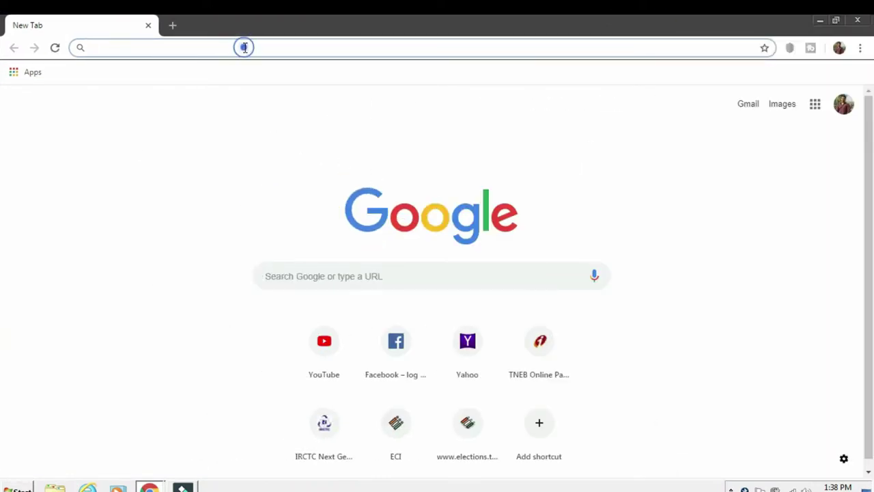
pyautogui.write('tne')
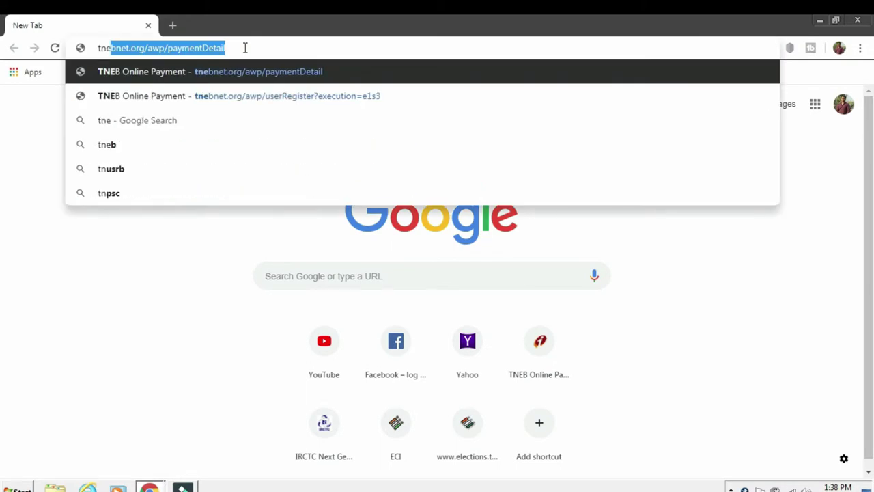
pyautogui.write('b')
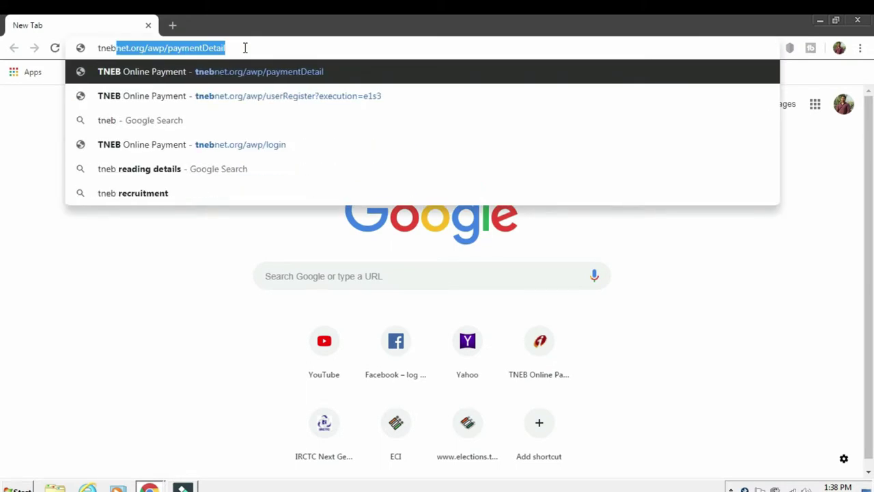
pyautogui.click(139, 74)
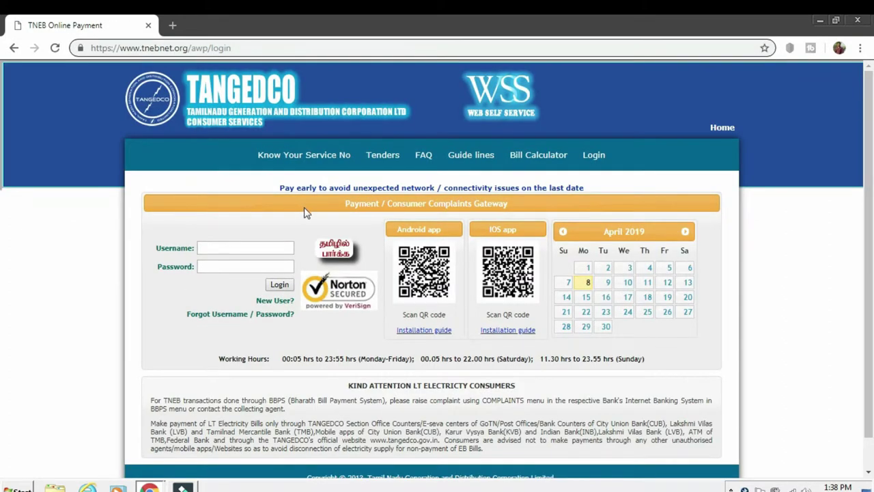
# Step: Start New User registration with Existing Service Connection Number and show the region list
pyautogui.scroll(-1, 305, 211)
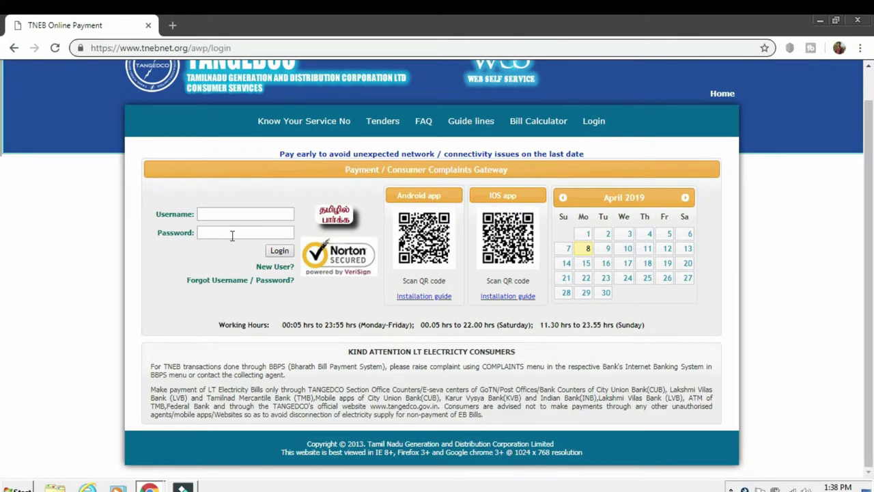
pyautogui.click(272, 271)
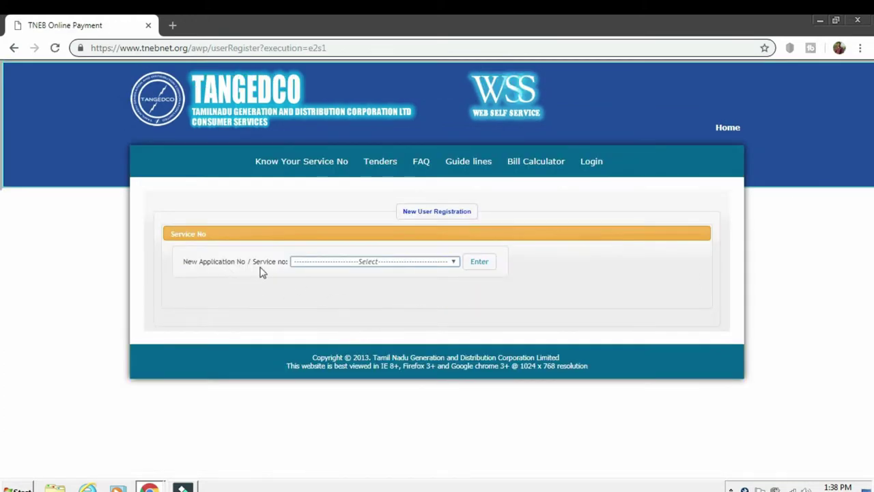
pyautogui.click(401, 266)
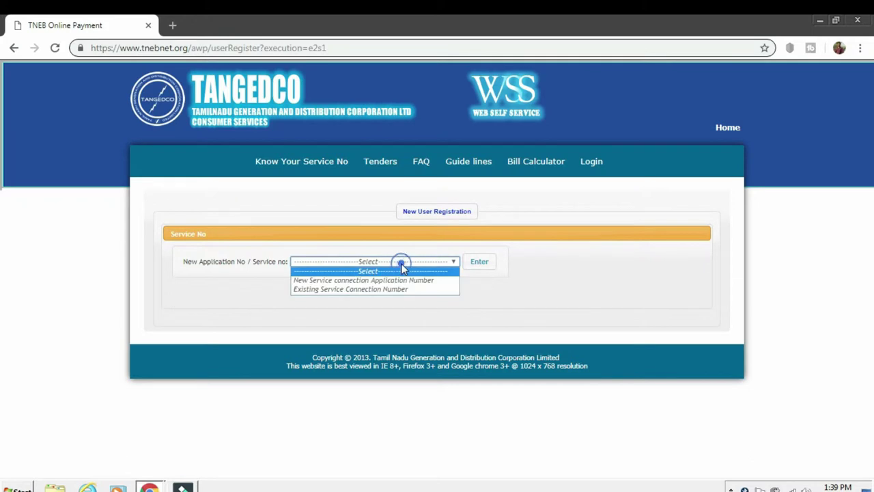
pyautogui.click(361, 289)
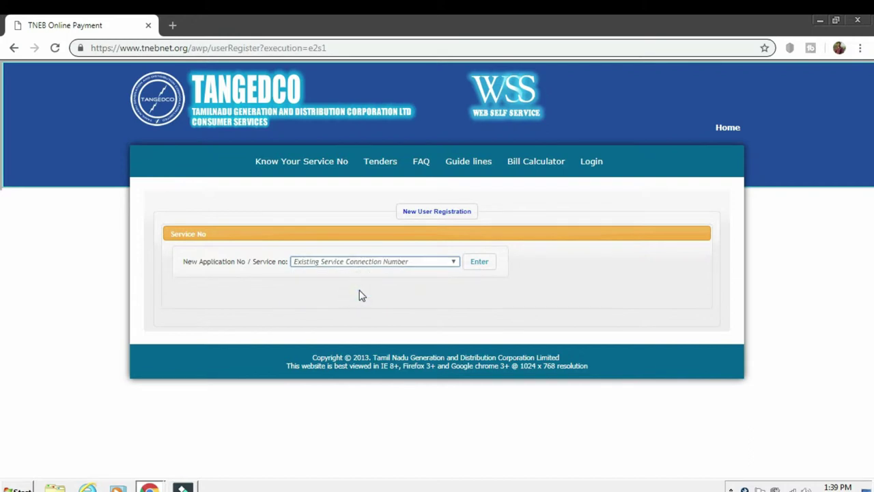
pyautogui.click(479, 263)
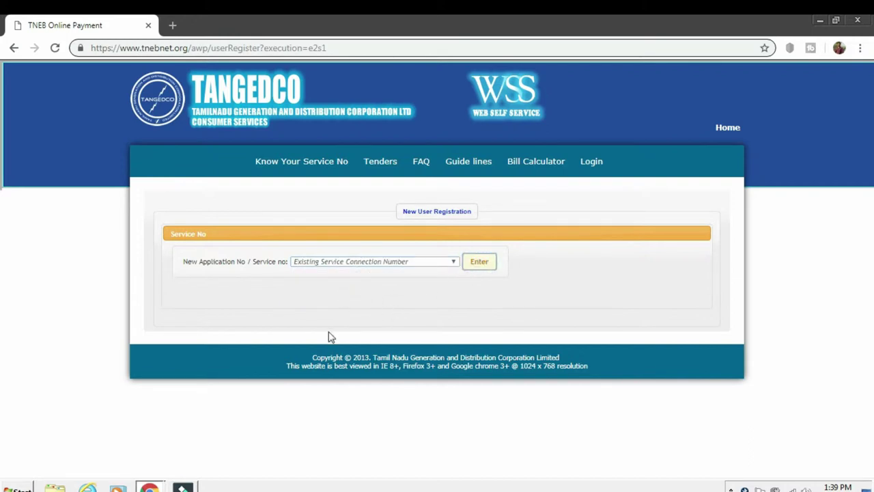
pyautogui.click(236, 308)
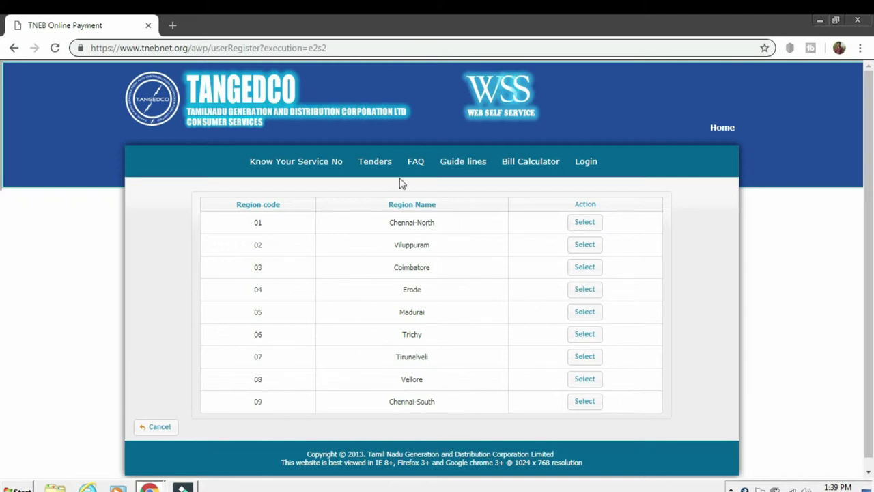
# Step: Select the Chennai-South region and keep the connection type as LT
pyautogui.click(583, 405)
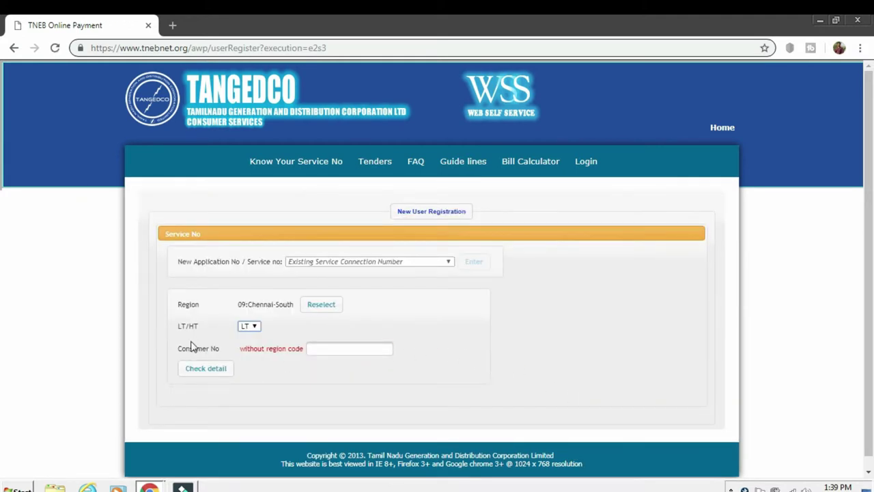
pyautogui.click(254, 327)
pyautogui.click(251, 337)
pyautogui.click(250, 329)
pyautogui.click(252, 334)
# Step: Enter the consumer number and check the connection's details
pyautogui.click(308, 350)
pyautogui.click(310, 349)
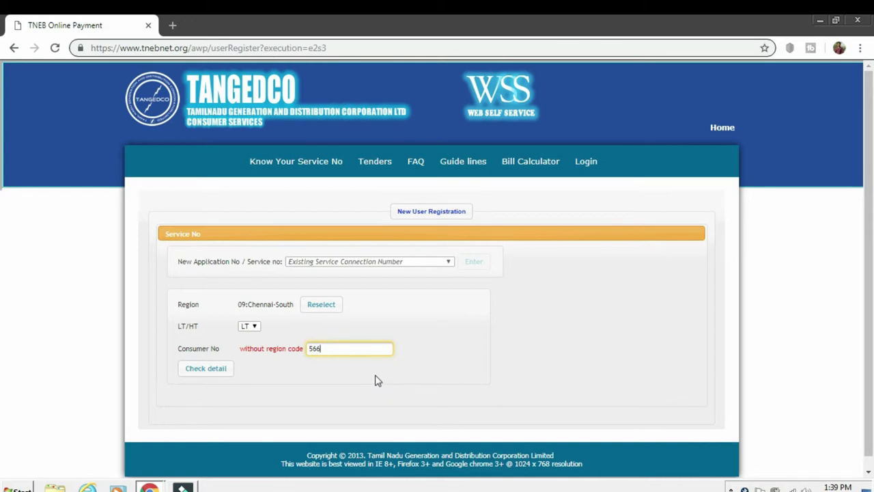
pyautogui.write('5225')
pyautogui.click(208, 370)
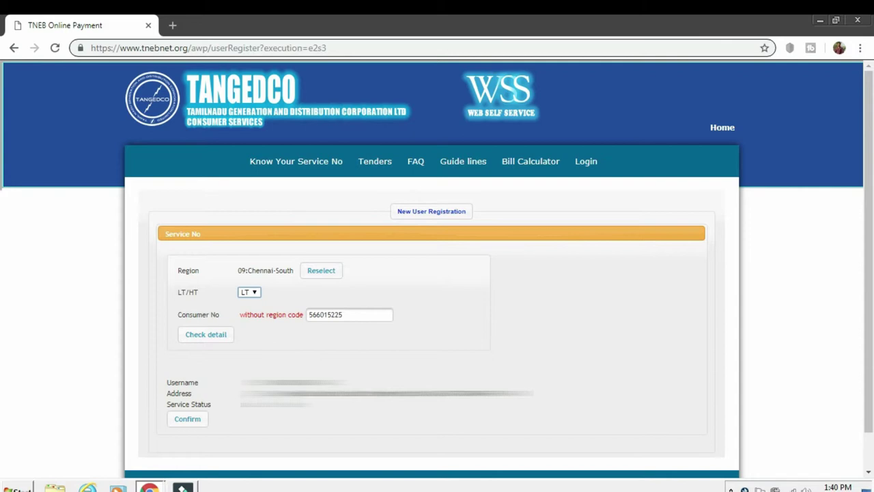
pyautogui.click(198, 422)
pyautogui.scroll(-3, 341, 377)
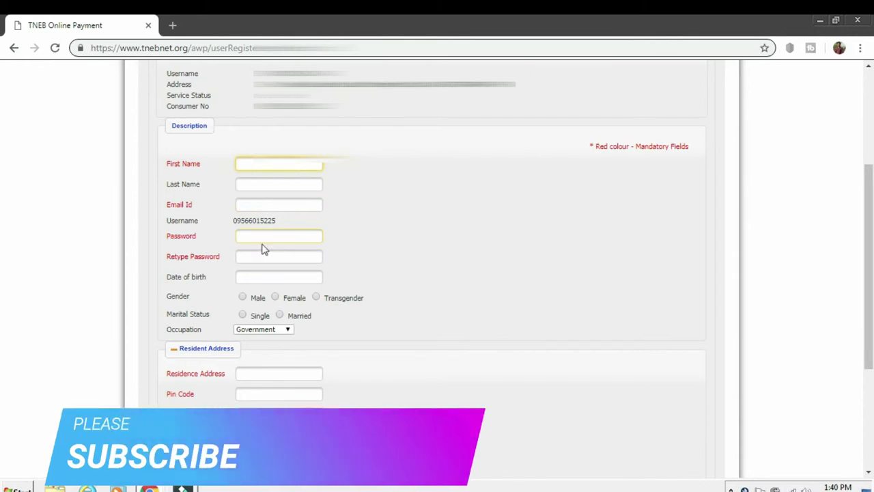
pyautogui.scroll(-2, 264, 307)
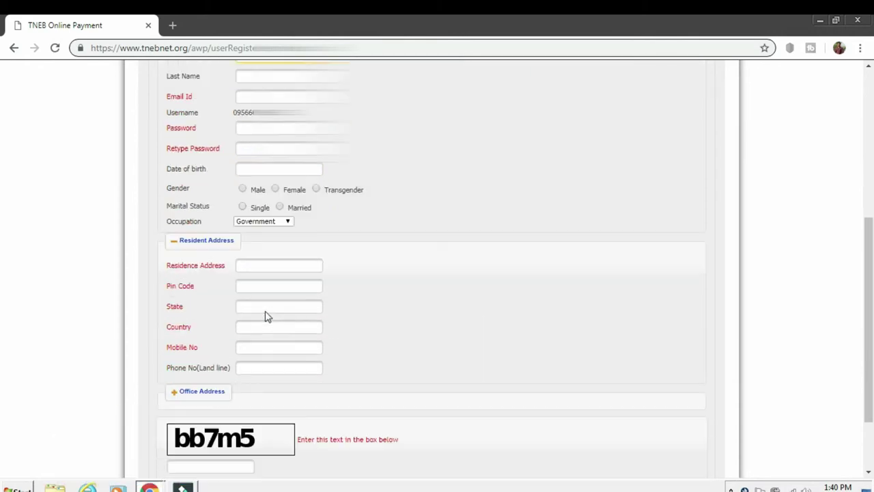
pyautogui.scroll(-1, 285, 326)
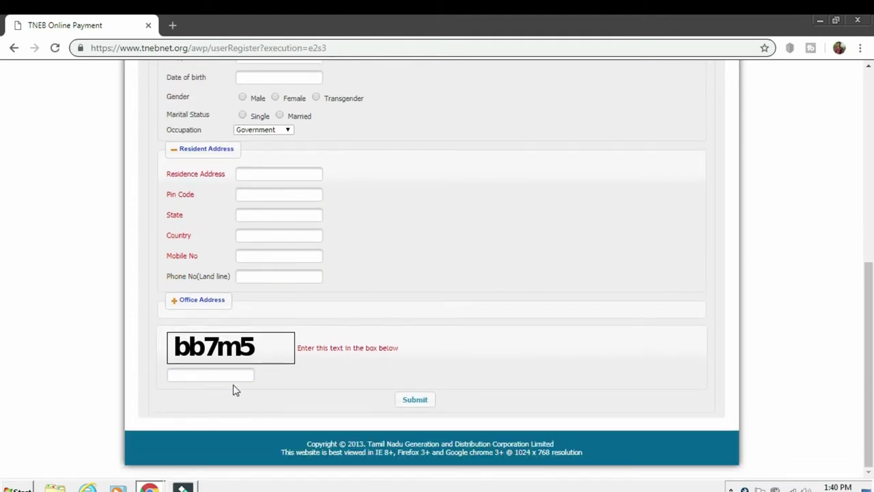
pyautogui.click(424, 403)
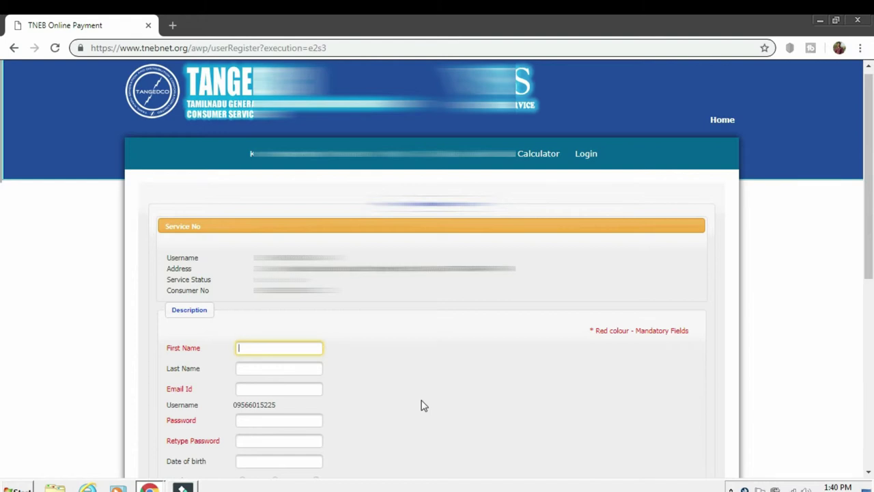
pyautogui.scroll(-1, 416, 403)
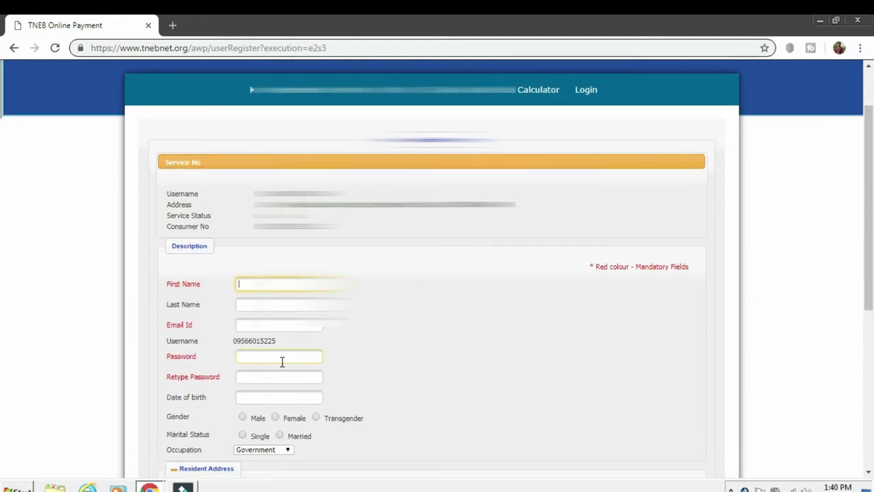
pyautogui.scroll(1, 380, 387)
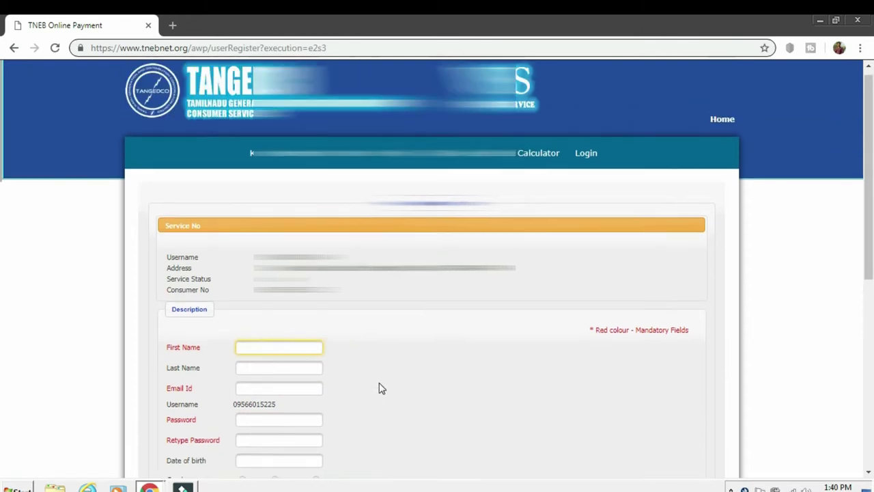
pyautogui.scroll(-6, 380, 388)
pyautogui.scroll(7, 381, 388)
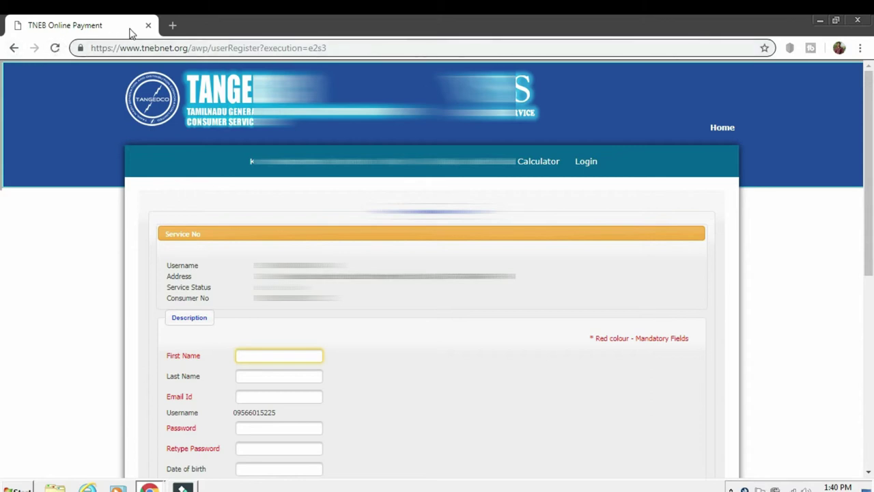
# Step: Go back through the registration pages to the TNEB login page
pyautogui.click(14, 49)
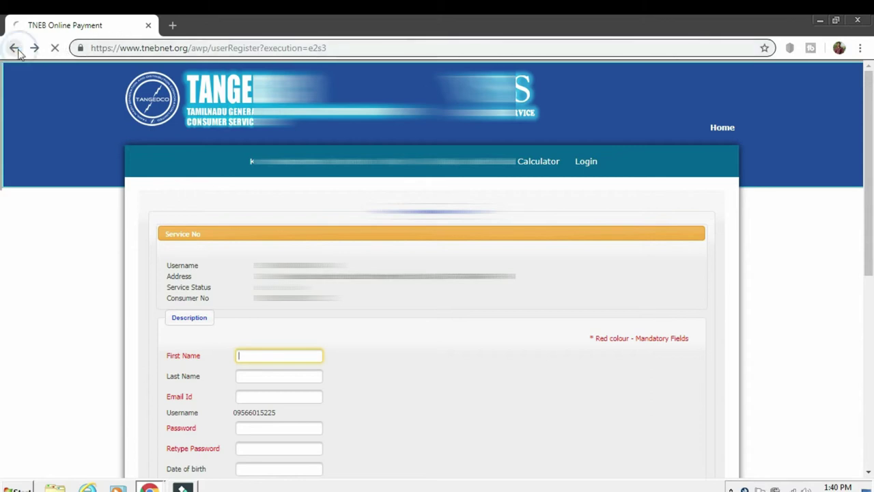
pyautogui.click(13, 49)
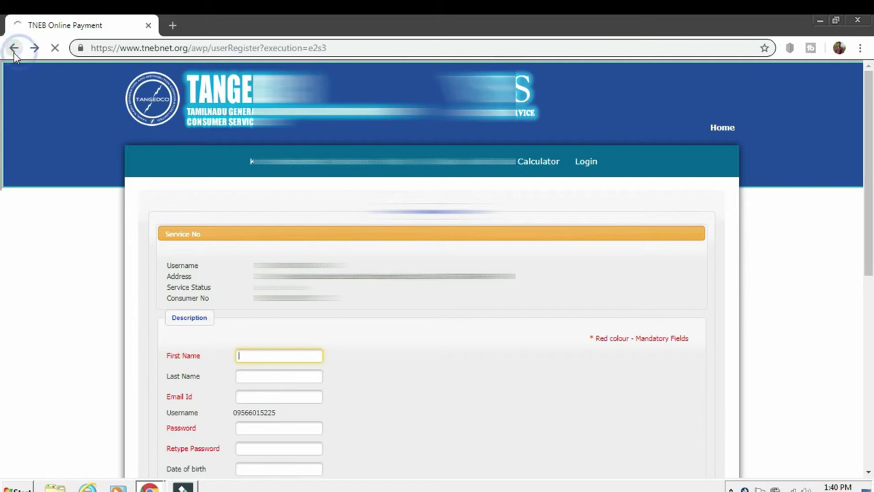
pyautogui.click(13, 49)
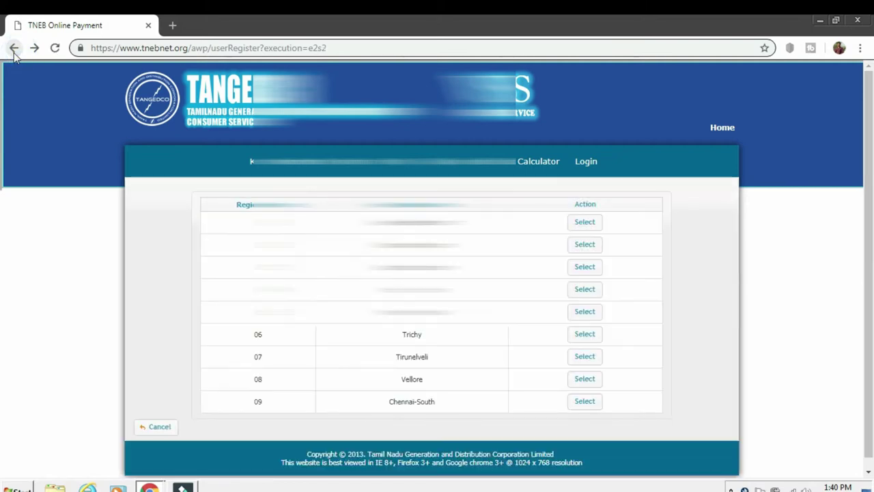
pyautogui.click(14, 49)
pyautogui.click(13, 50)
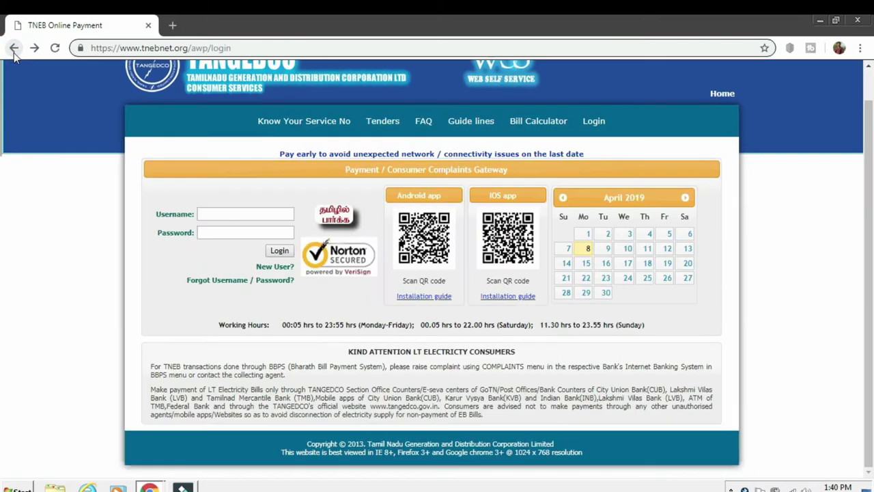
# Step: Enter the account username and password and log in
pyautogui.click(202, 214)
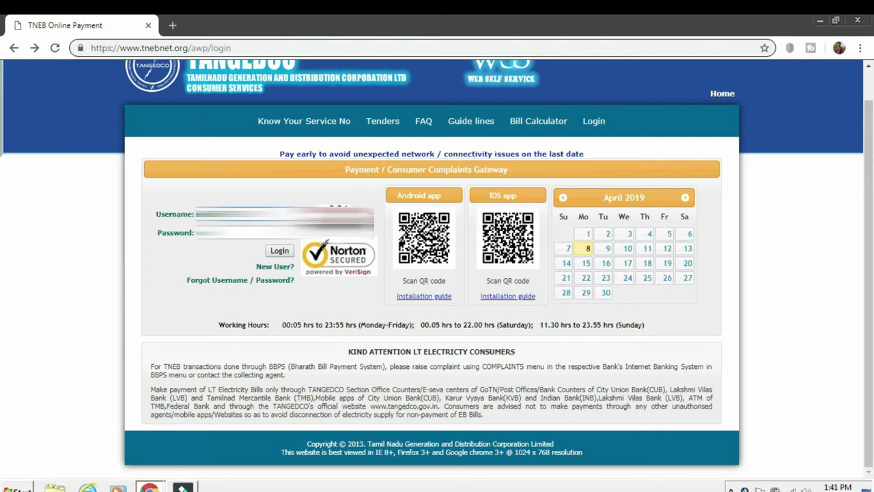
pyautogui.click(236, 238)
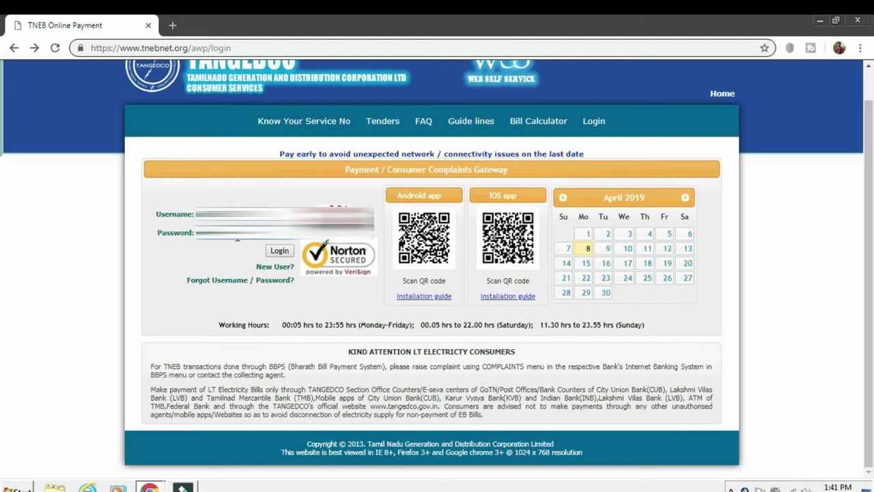
pyautogui.click(278, 252)
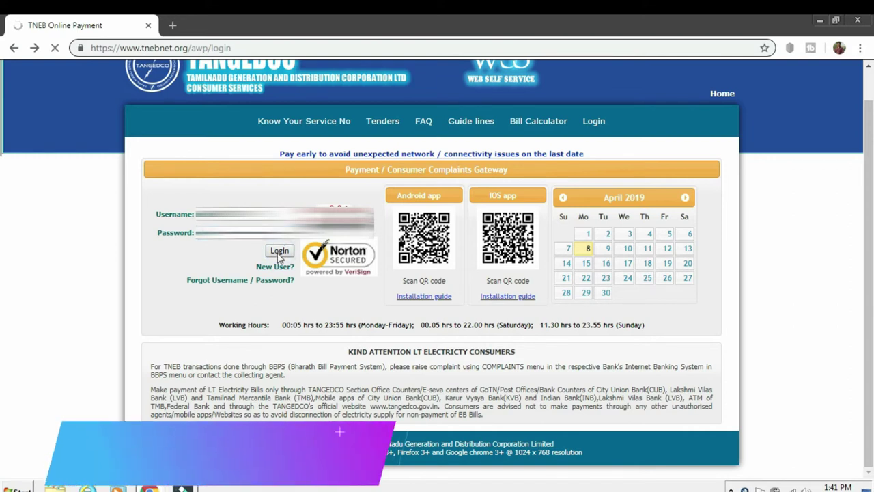
# Step: Choose Pay Bill for the 350.0 bill due 24/04/2019
pyautogui.scroll(-2, 284, 260)
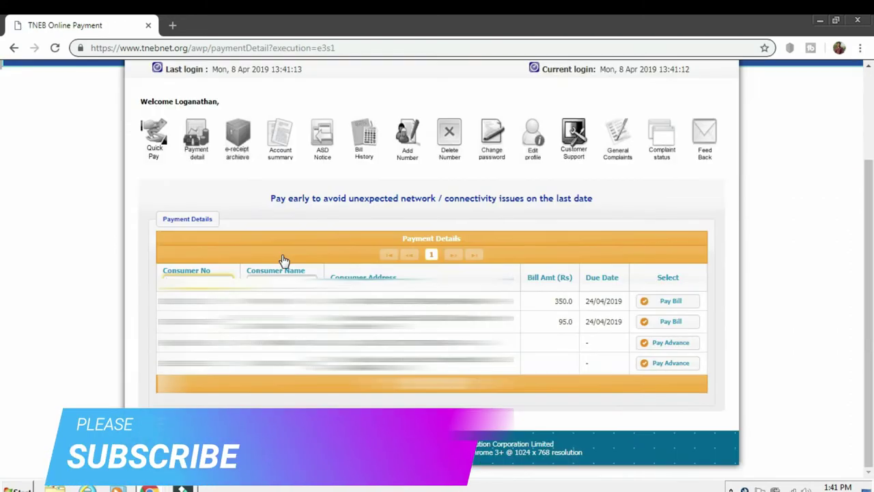
pyautogui.scroll(1, 286, 263)
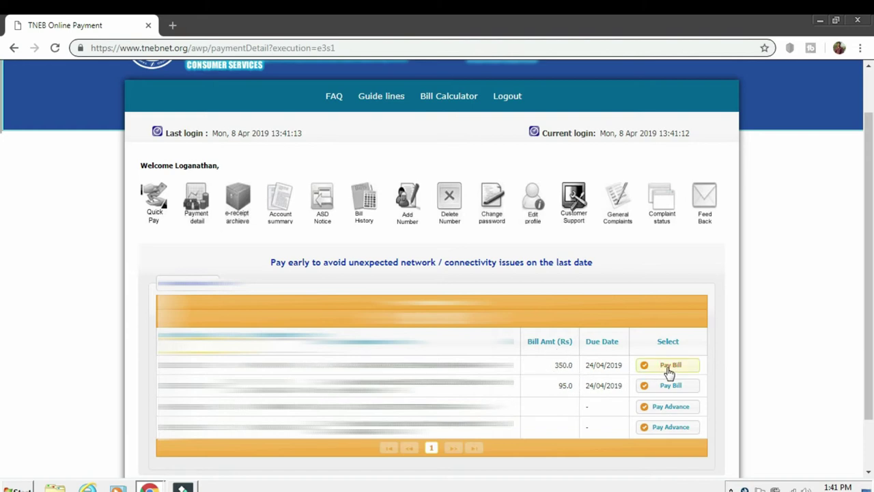
pyautogui.click(669, 366)
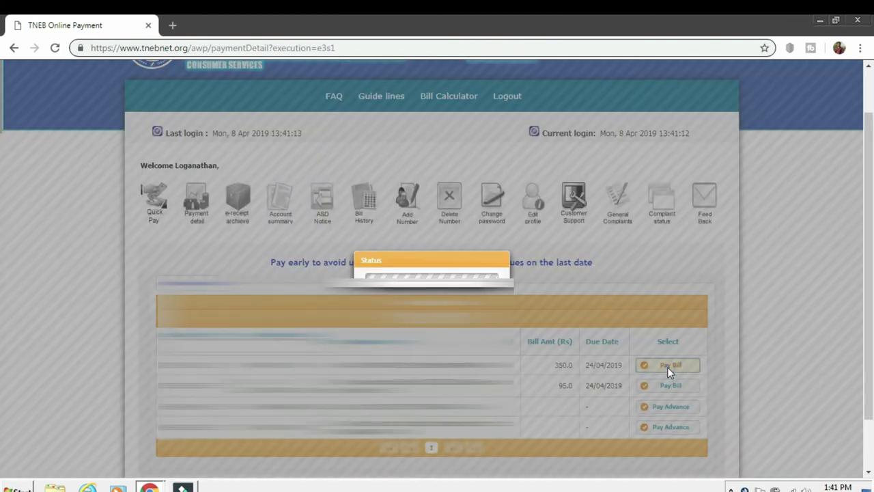
# Step: Scroll the payment page to review the gateway, net banking and debit card options
pyautogui.scroll(-5, 667, 369)
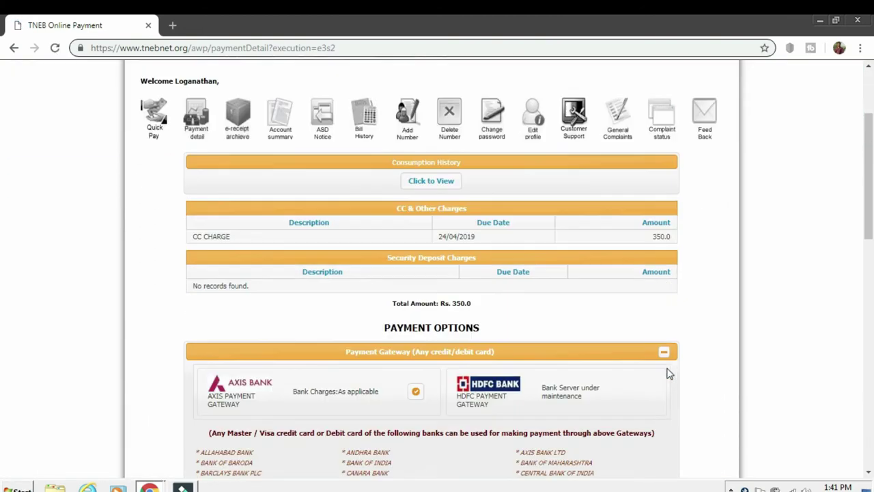
pyautogui.scroll(2, 492, 308)
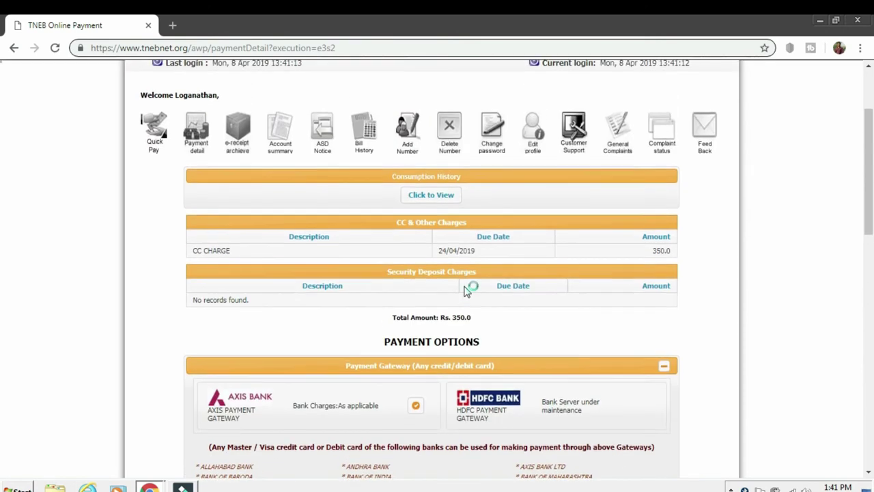
pyautogui.scroll(-4, 471, 297)
pyautogui.scroll(-3, 463, 291)
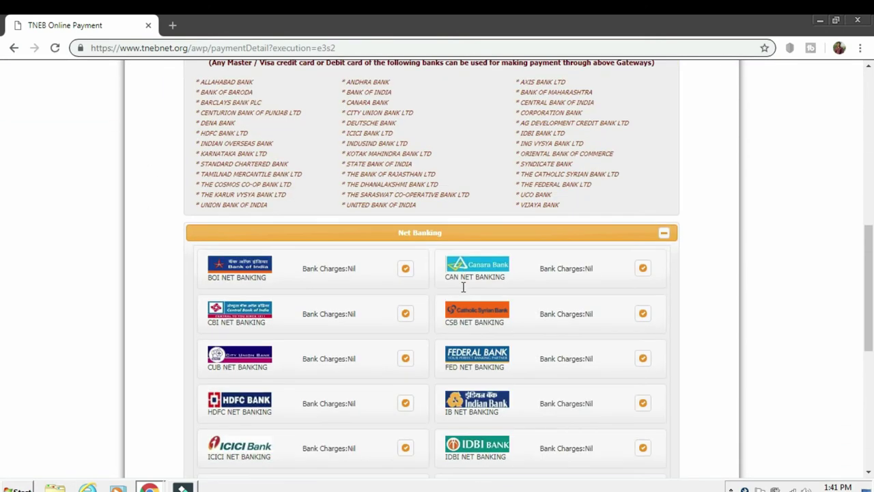
pyautogui.scroll(-2, 462, 294)
pyautogui.scroll(-4, 460, 295)
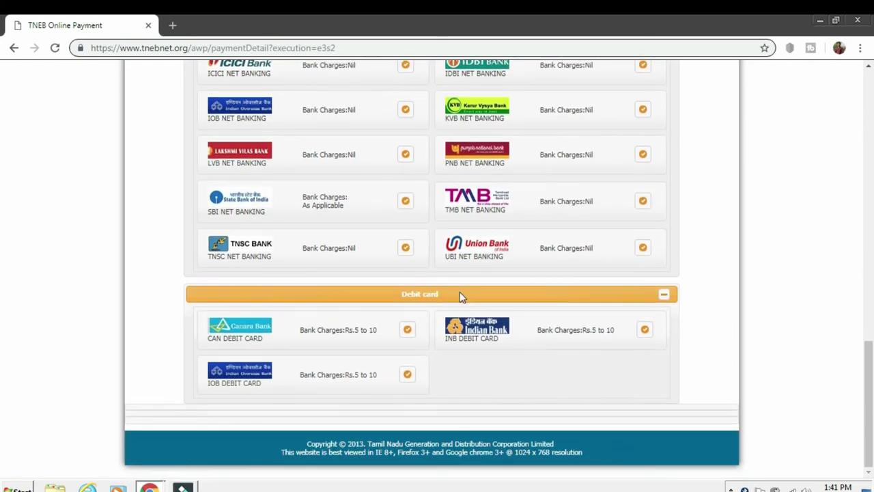
pyautogui.scroll(3, 459, 296)
pyautogui.scroll(2, 460, 295)
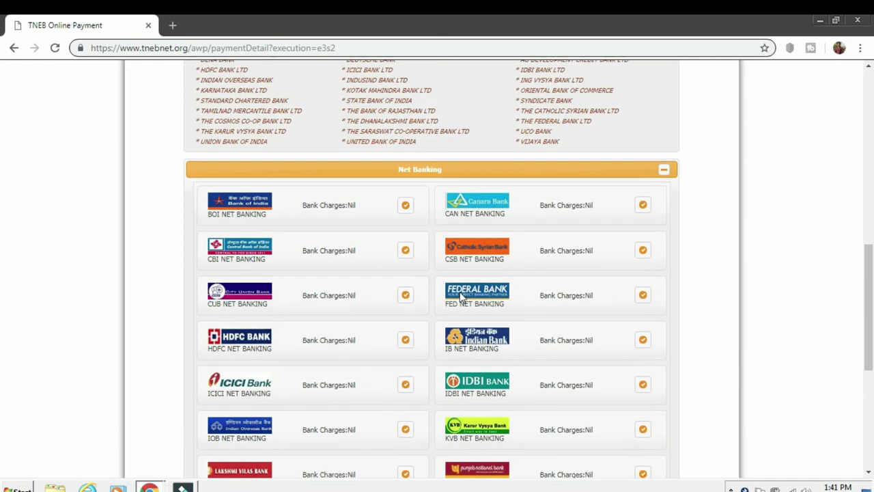
# Step: Pay through ICICI Net Banking, accept the terms, and confirm to reach the ICICI login
pyautogui.click(405, 388)
pyautogui.scroll(-10, 499, 375)
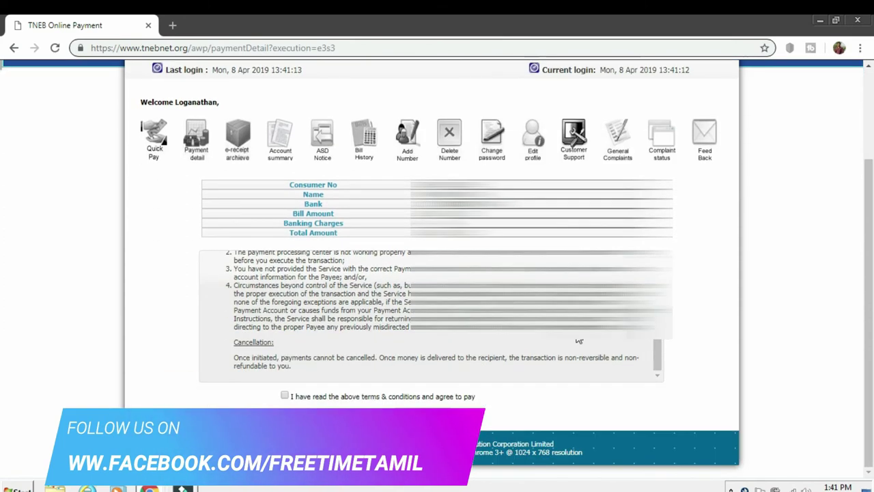
pyautogui.scroll(10, 578, 341)
pyautogui.scroll(-6, 473, 356)
pyautogui.click(285, 396)
pyautogui.click(432, 419)
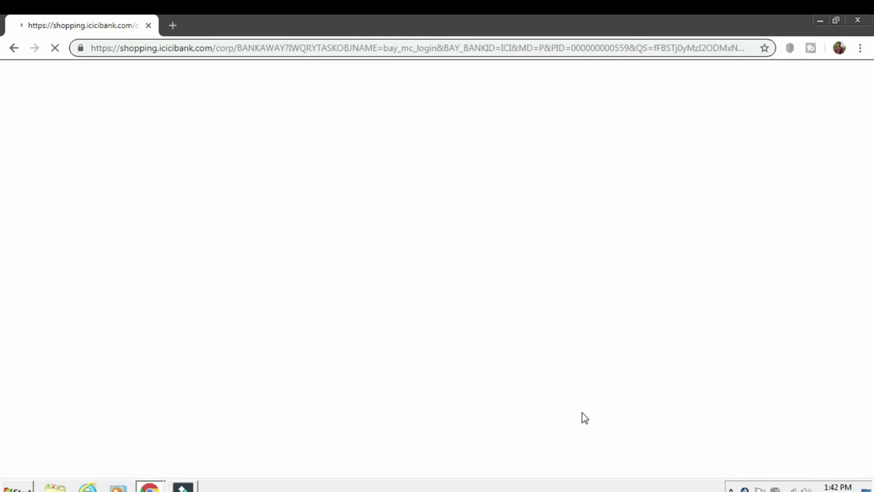
pyautogui.click(279, 195)
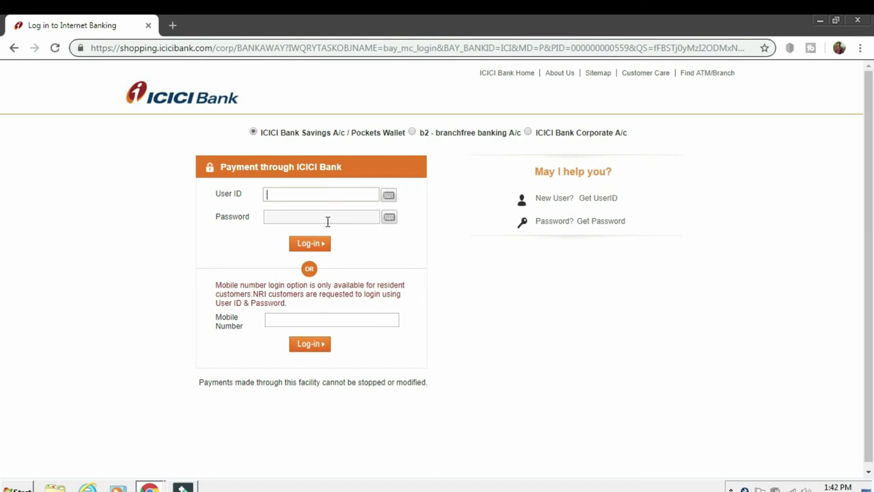